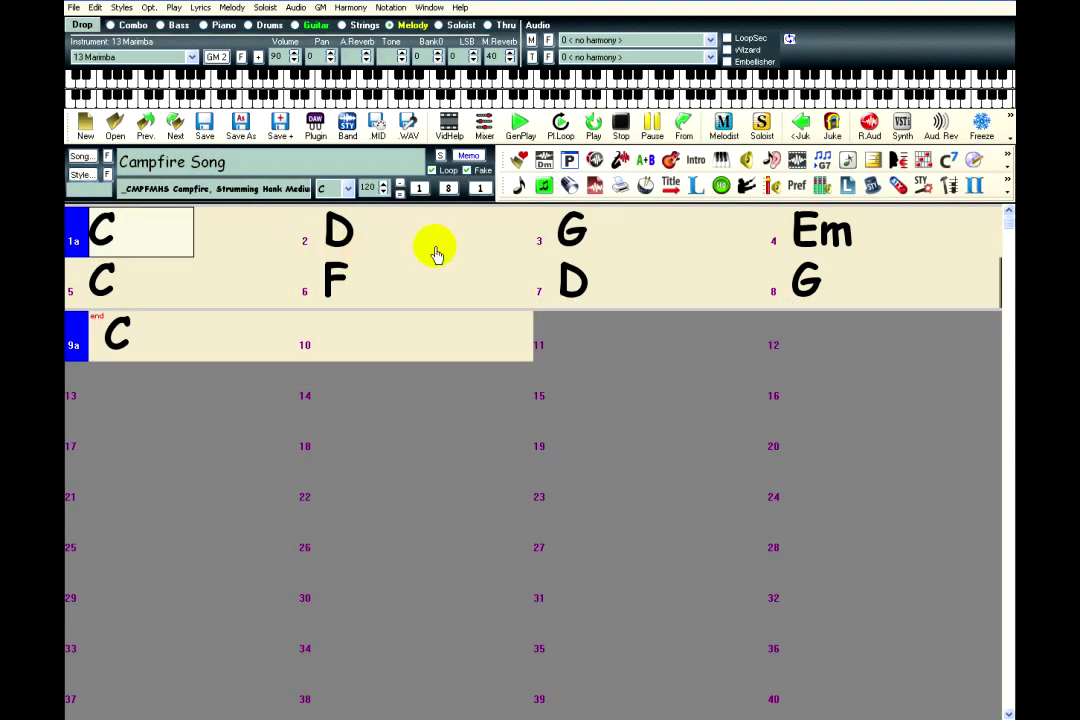
Switch to the notation view and type lyrics 'C major!' and 'D major!' above bars 1–2
left_click(524, 189)
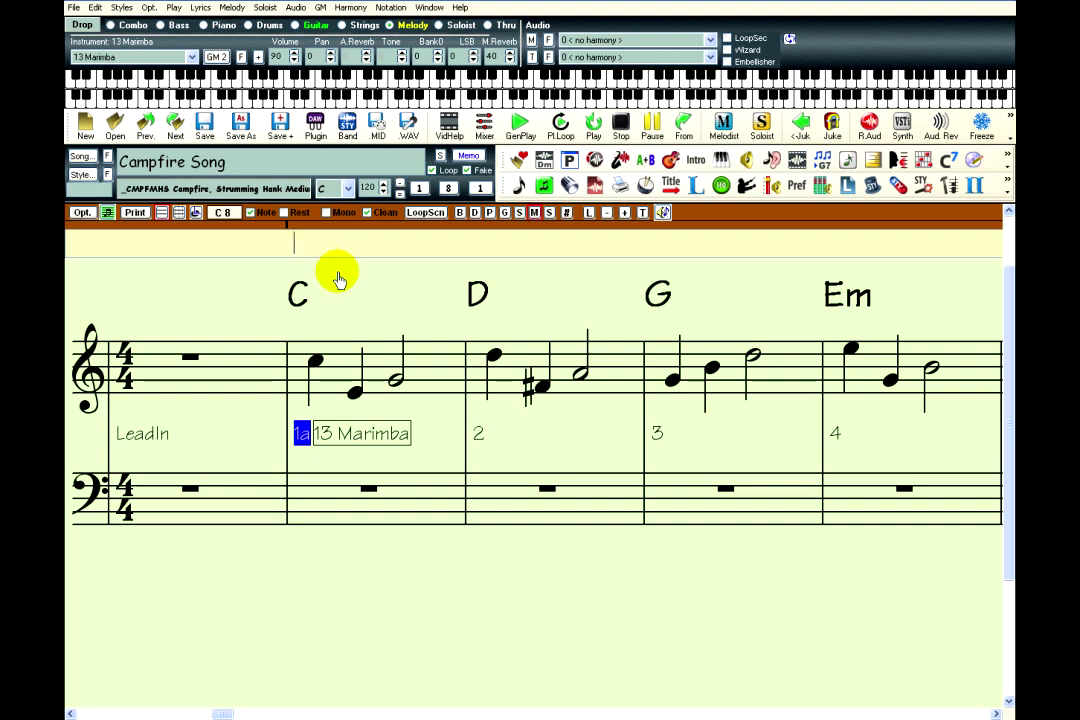
type("C")
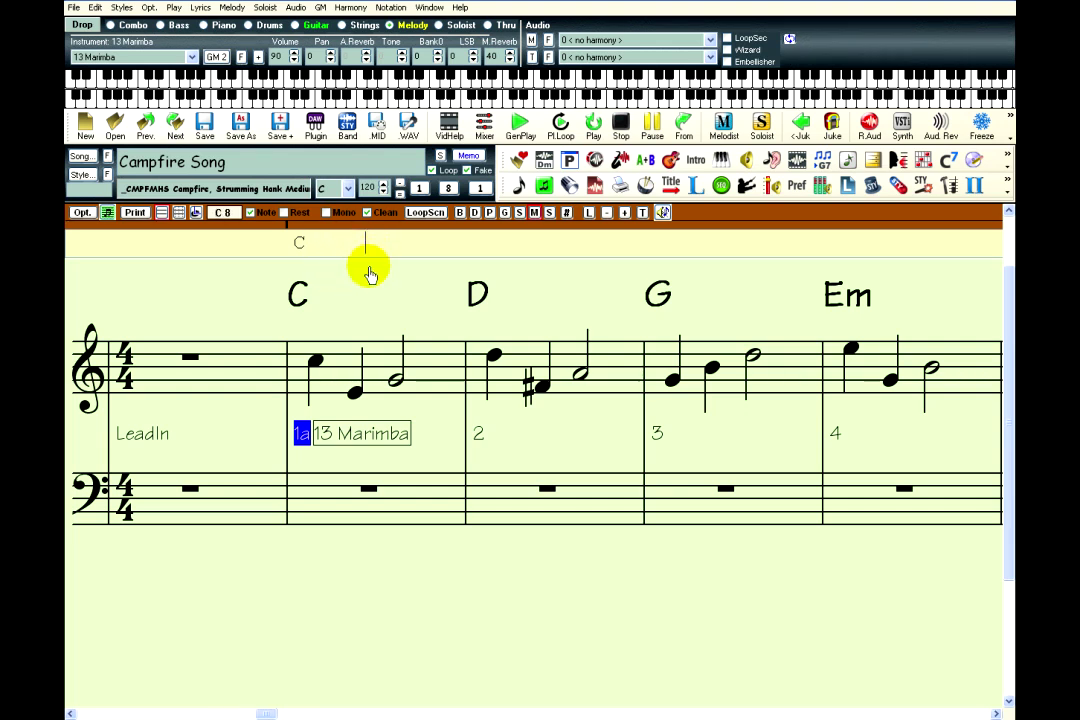
type("major!    D major!")
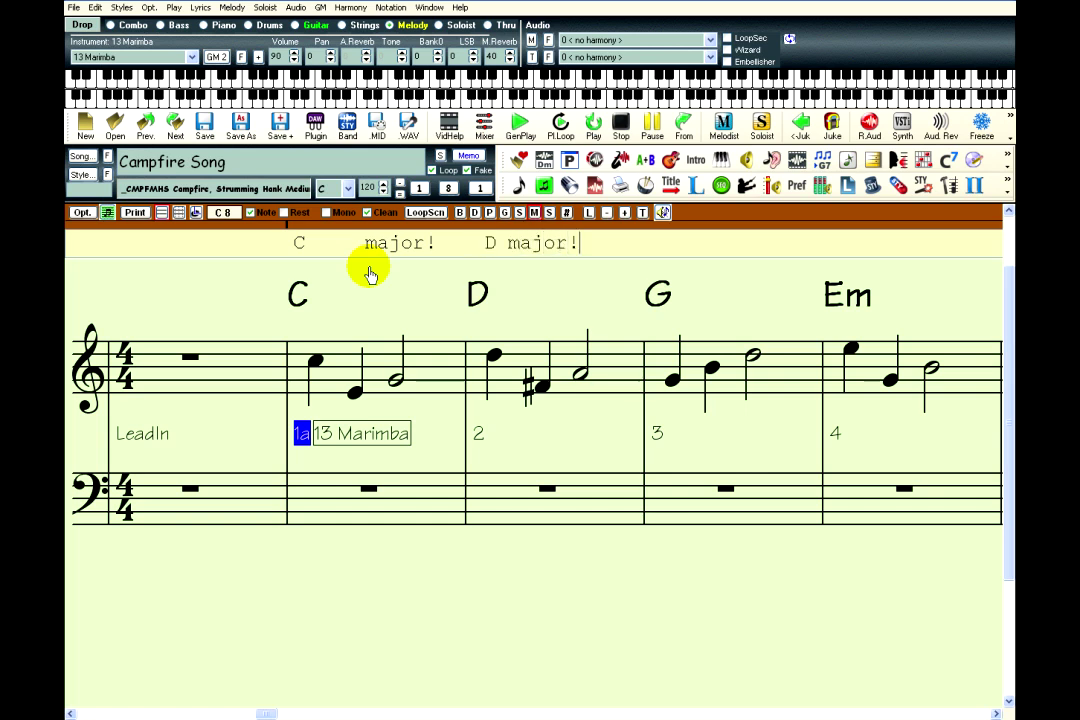
Add line lyrics 'G major!' above bar 3 and 'E minor!' above bar 4
left_click(651, 245)
type("G")
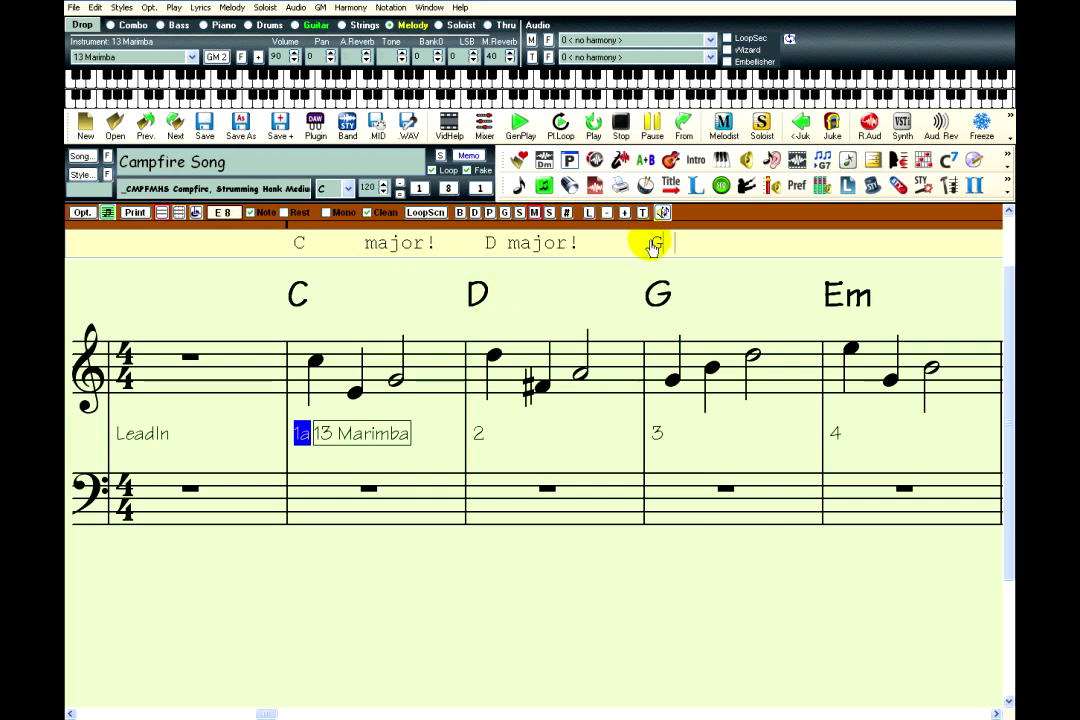
type(" major!")
left_click(824, 246)
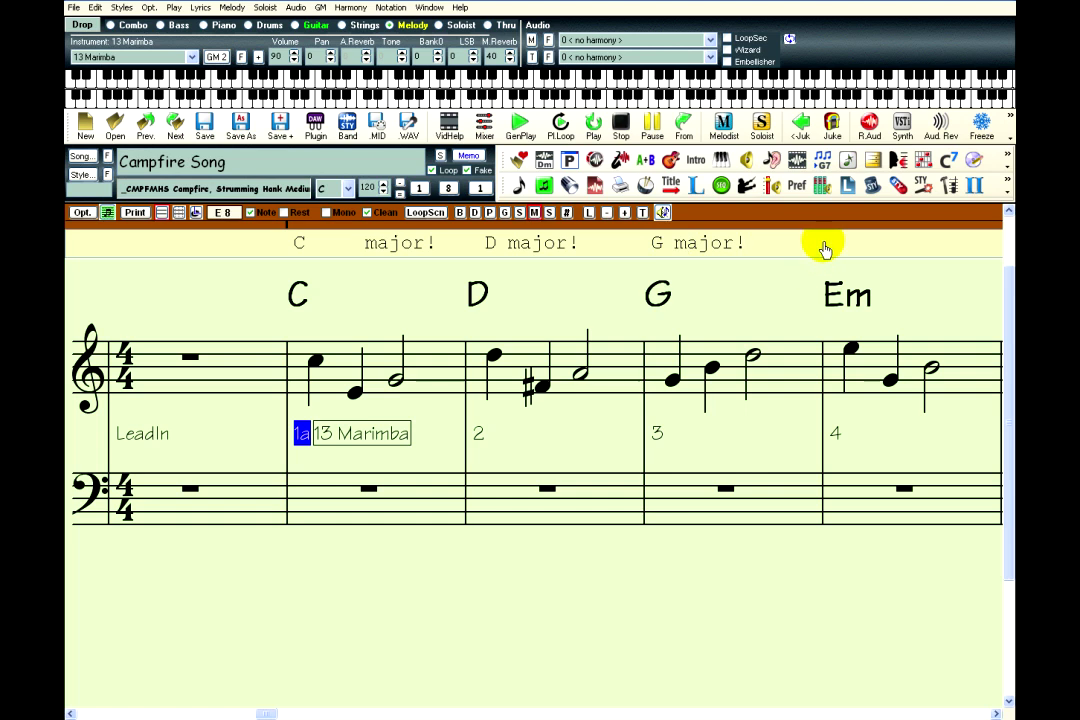
type("E minor!")
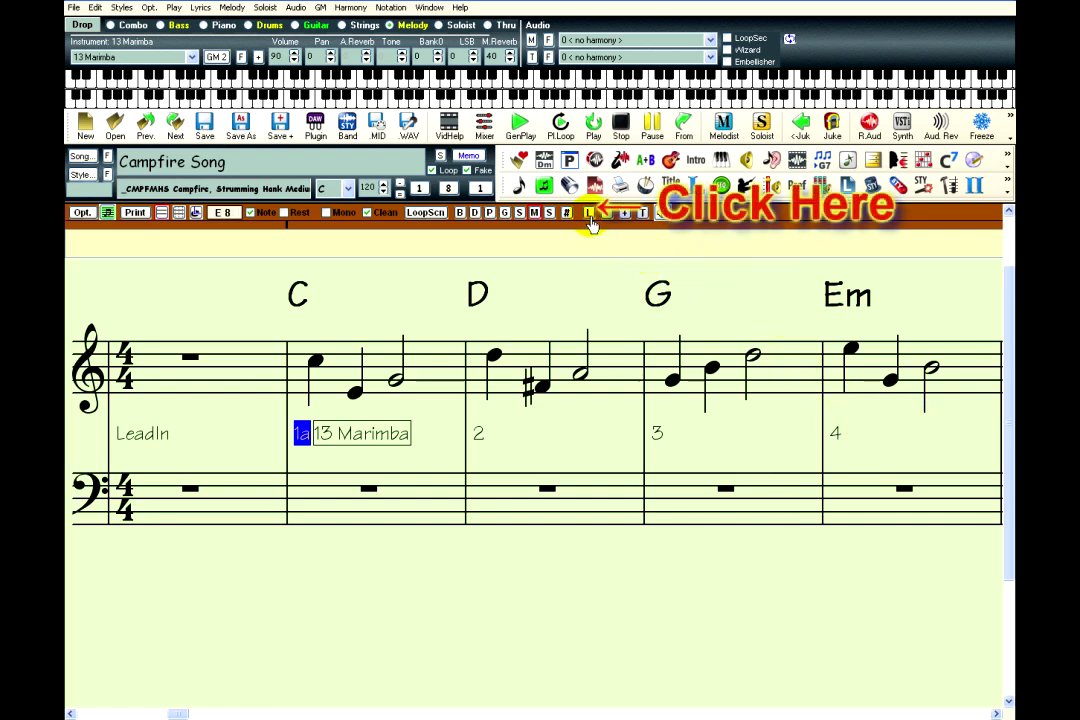
Open note-based lyric entry with the L (Lyrics) button on the notation toolbar
left_click(590, 218)
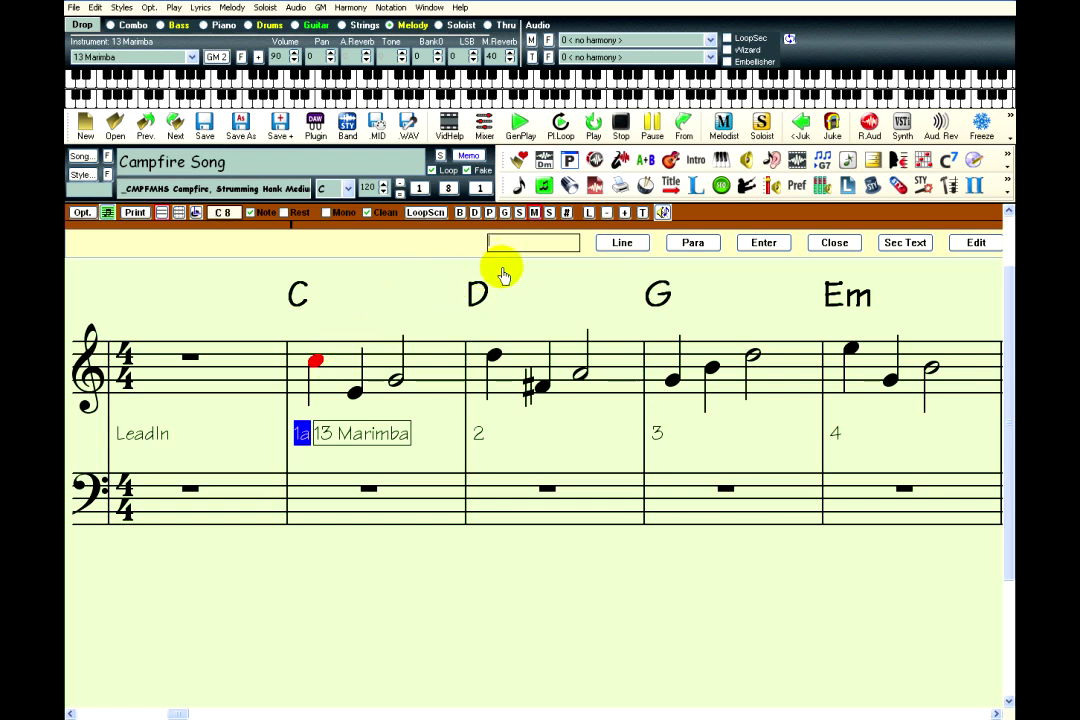
Enter the note lyrics 'C maj or!' and 'D maj or!' under the melody notes of bars 1–2
type("C")
key("Return")
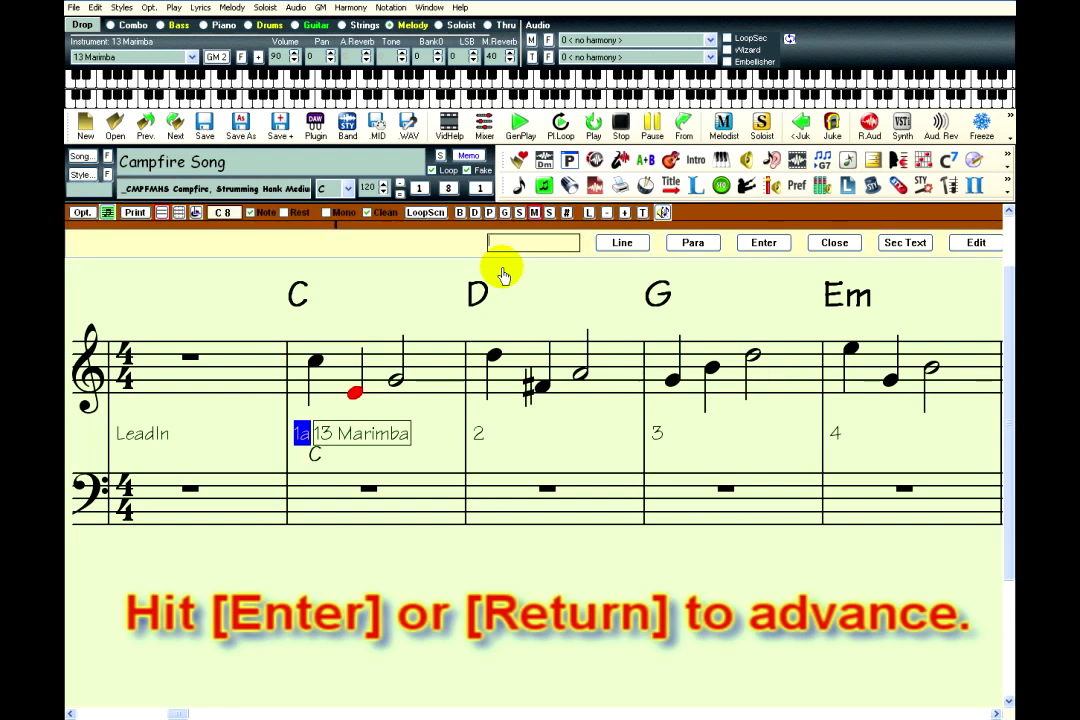
type("naj")
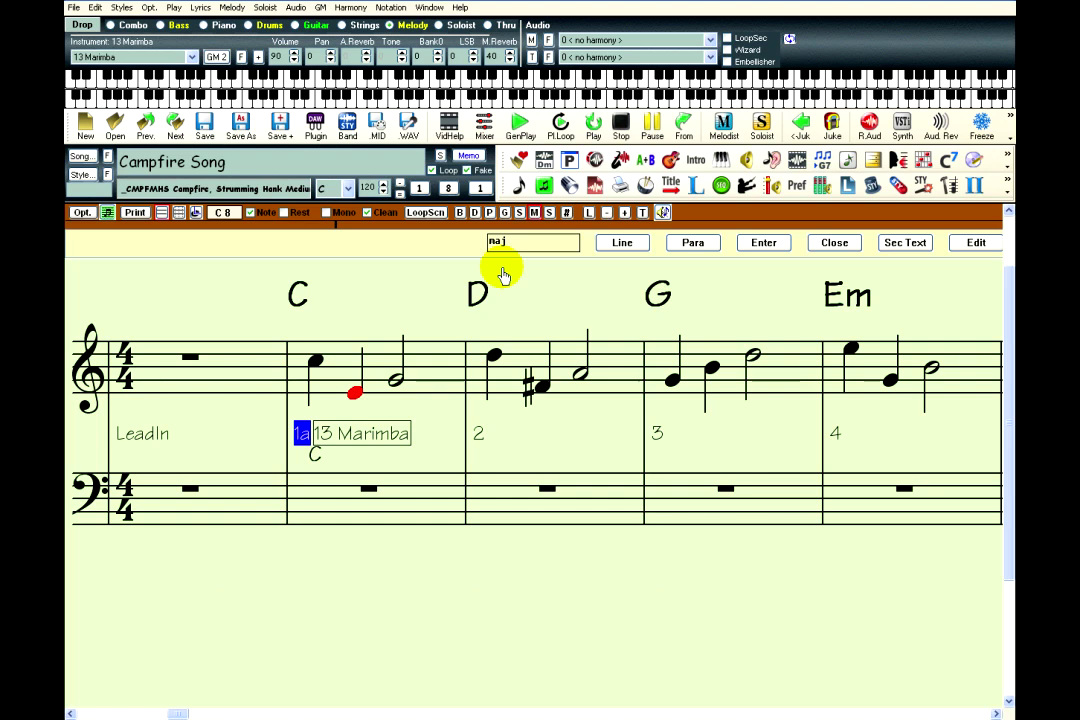
key("Return")
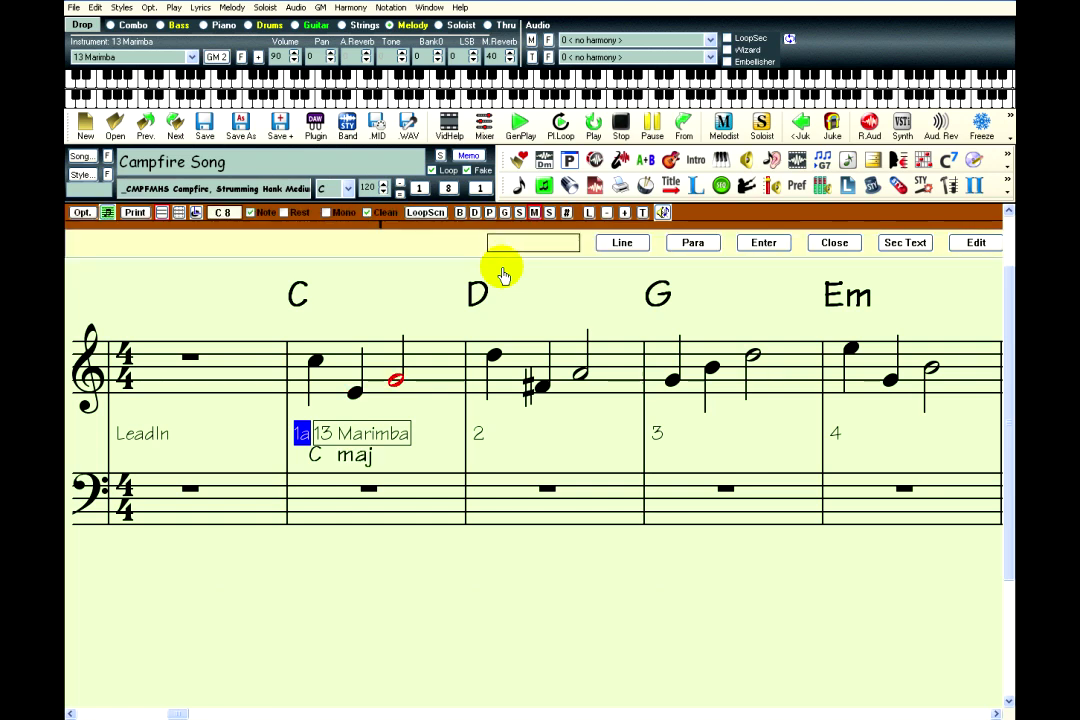
type("or!")
key("Return")
type("D")
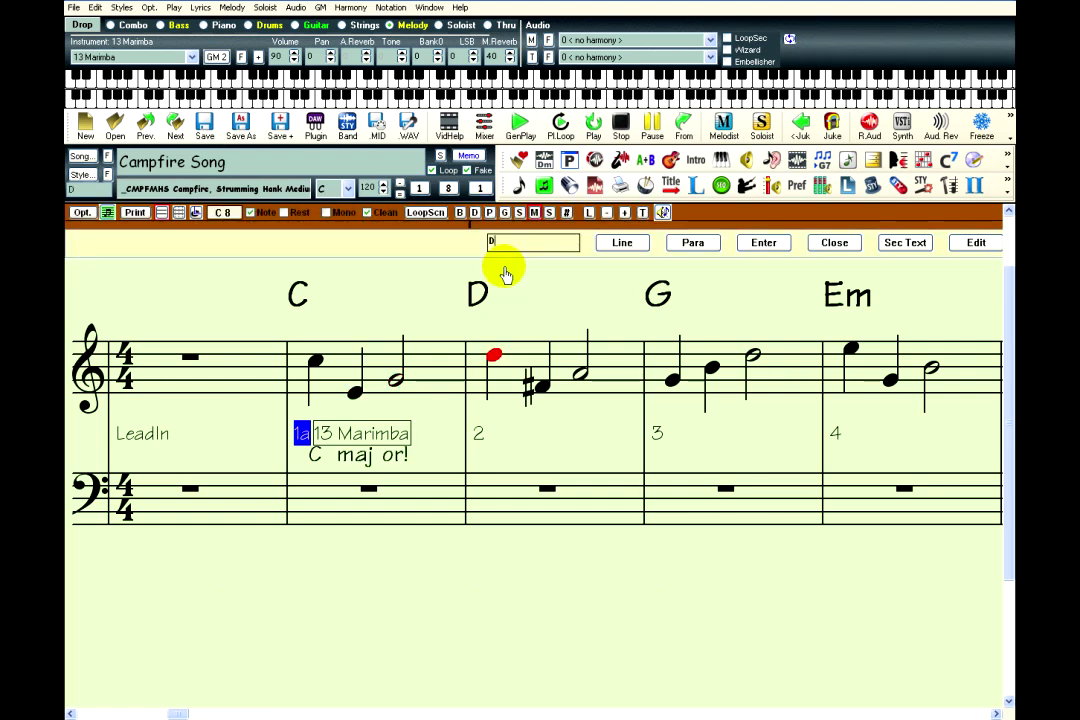
key("Return")
type("maj")
key("Return")
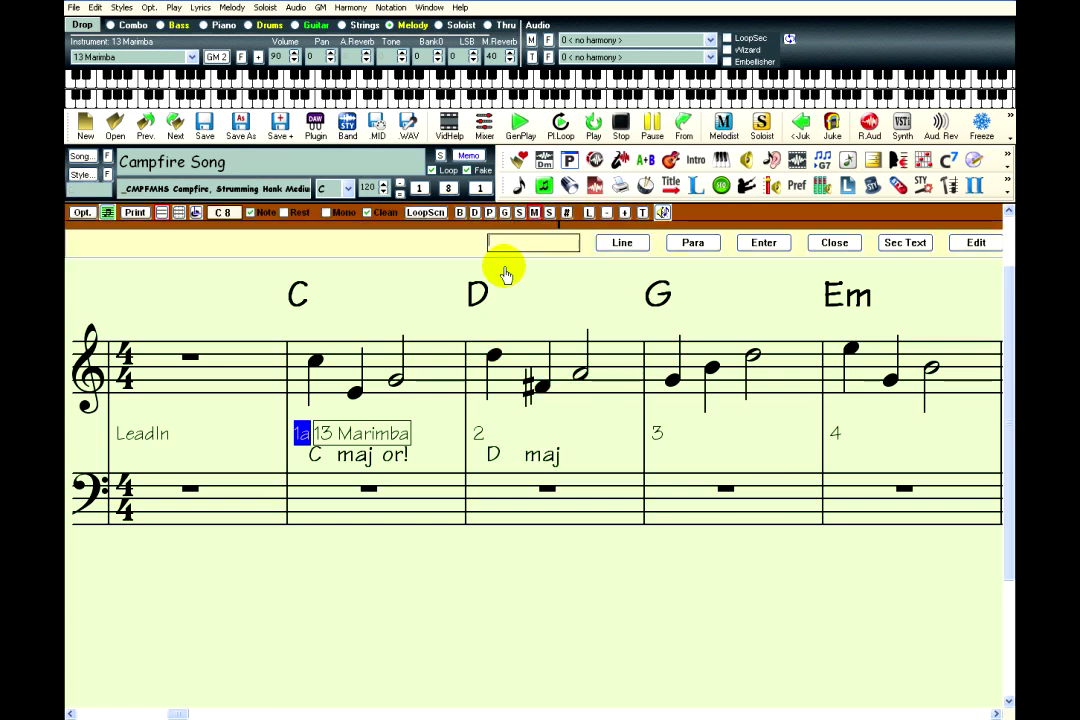
key("Return")
Enter 'G maj or!' and 'E maj or!' under bars 3–4, then scroll back to bar 1
type("G")
key("Return")
type("maj")
key("Return")
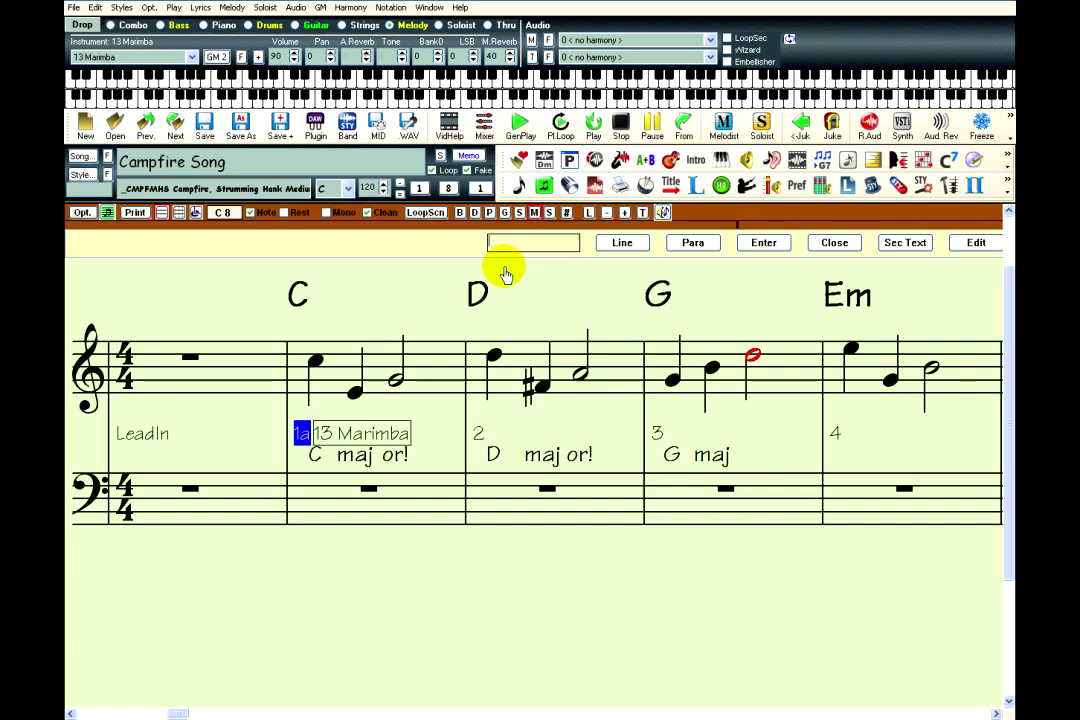
type("or!")
key("Return")
type("E")
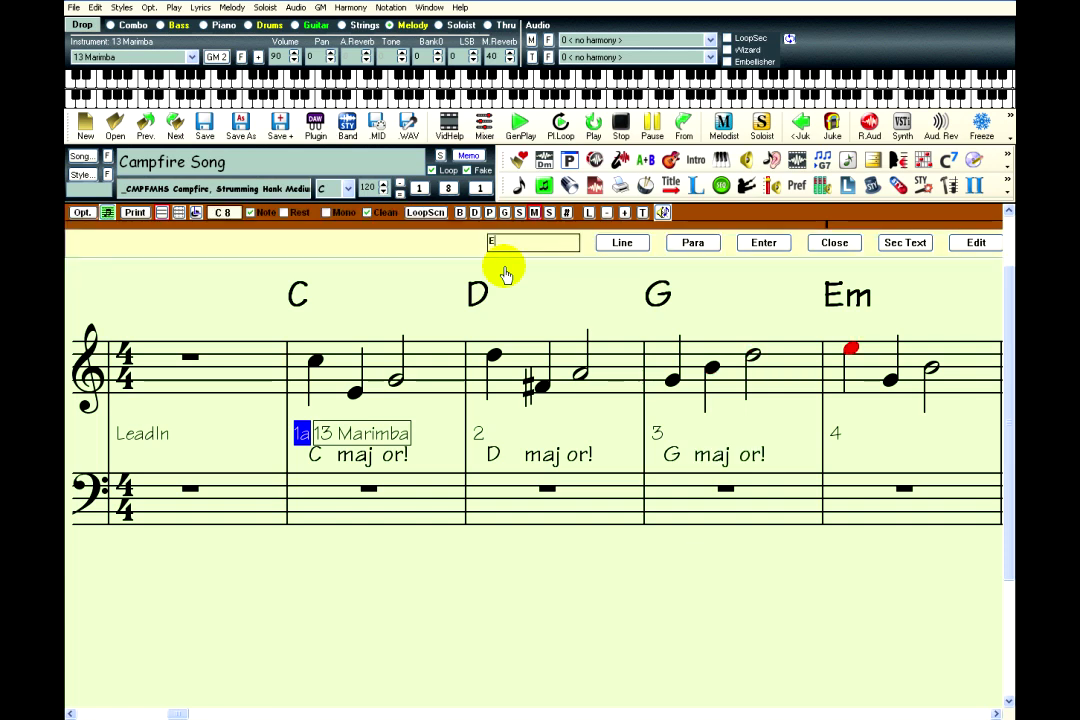
key("Return")
type("maj")
key("Return")
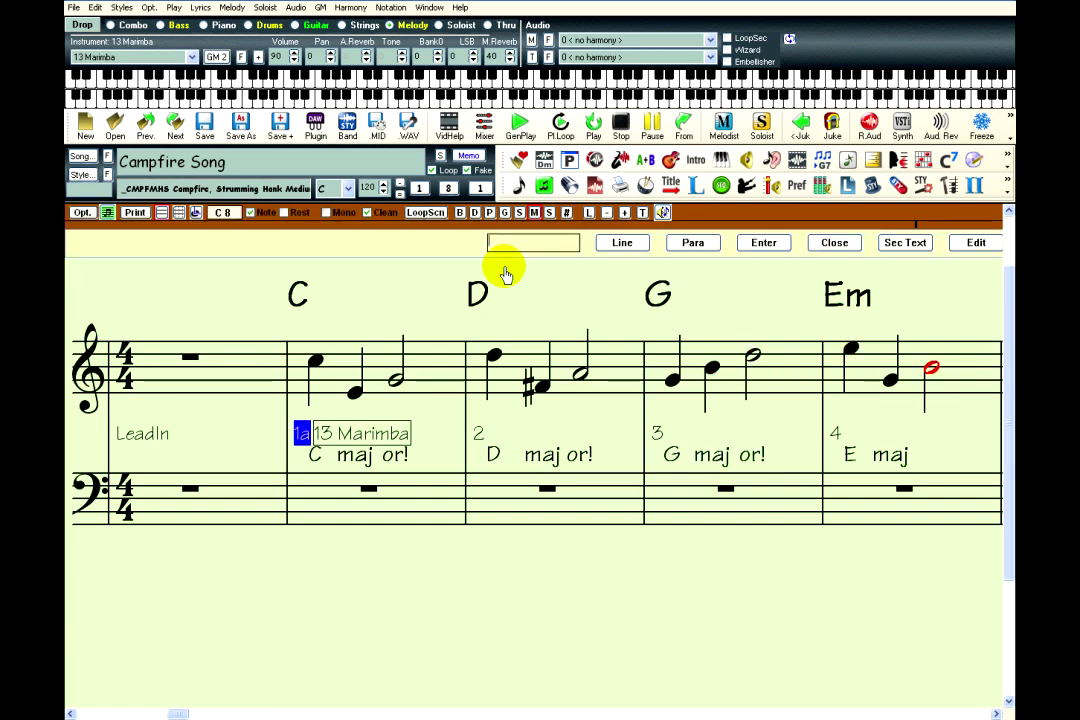
type("or!")
key("Return")
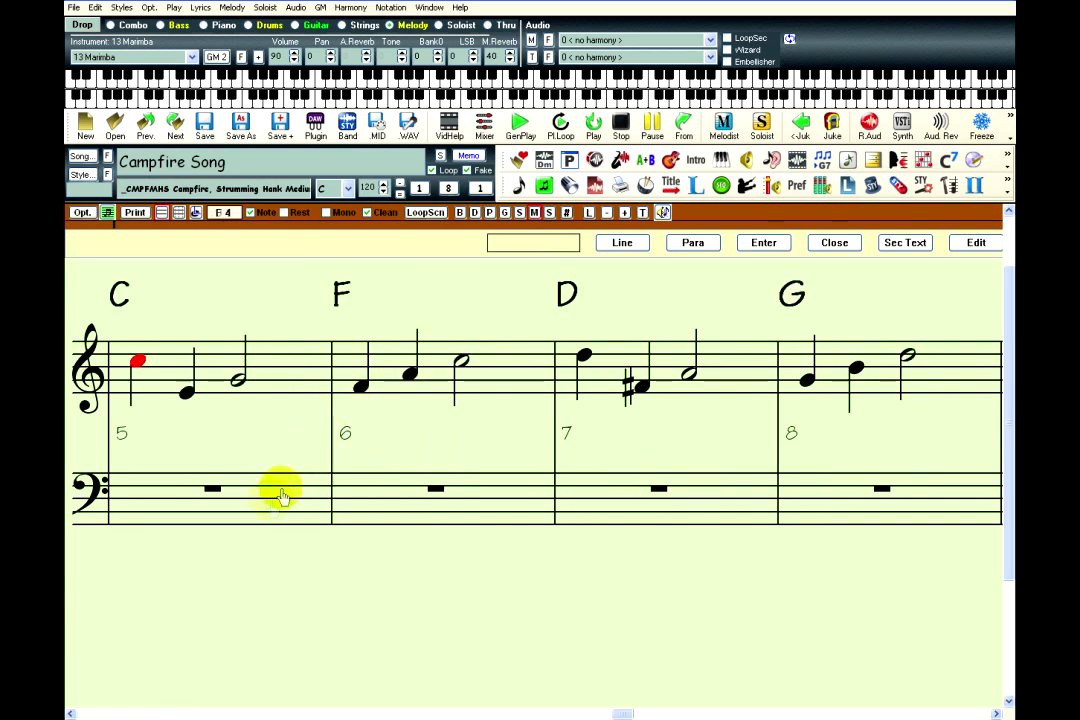
left_click(70, 712)
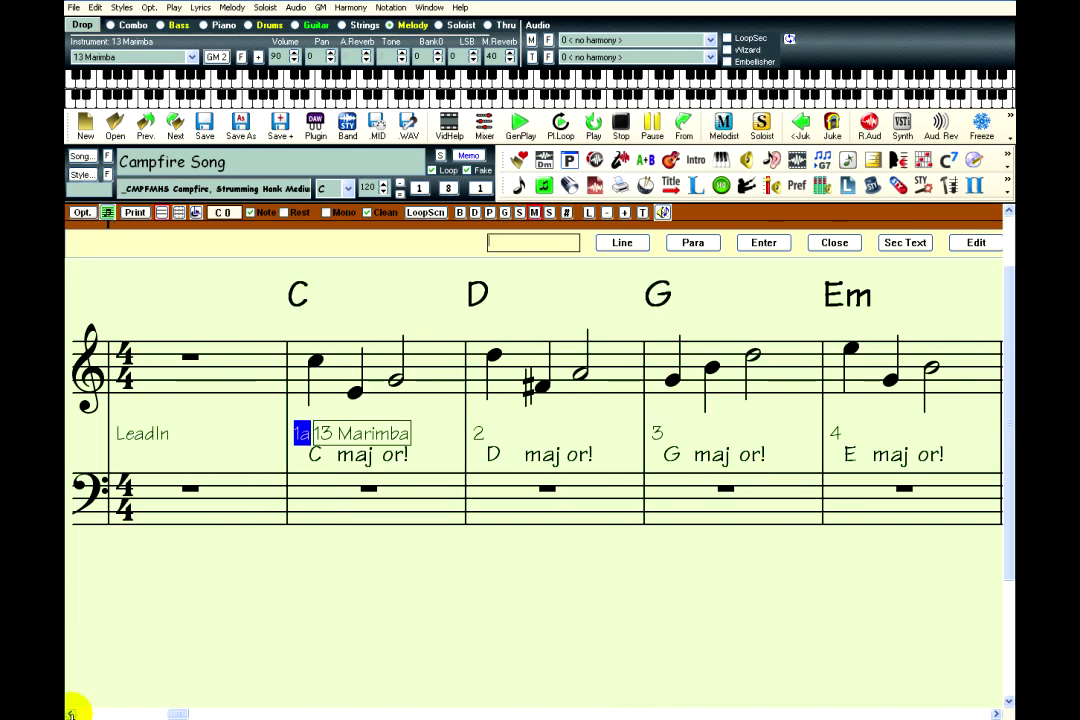
In Edit Lyrics, change the 4:2:012 entry from 'maj' to 'min', then close the list
left_click(960, 252)
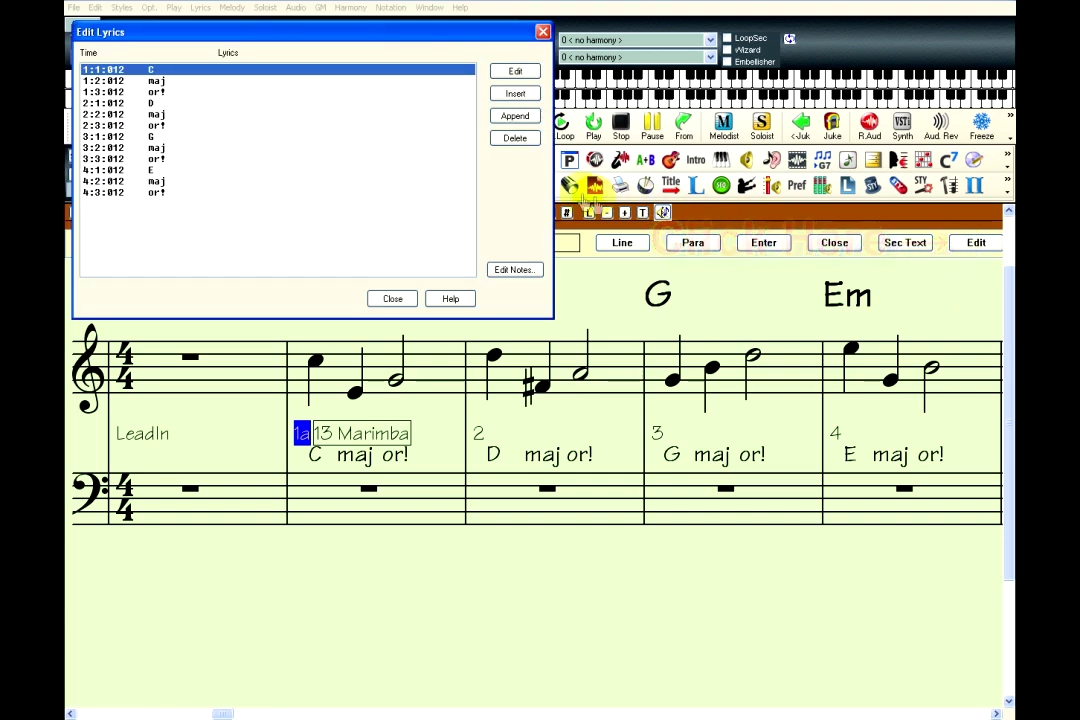
left_click(170, 183)
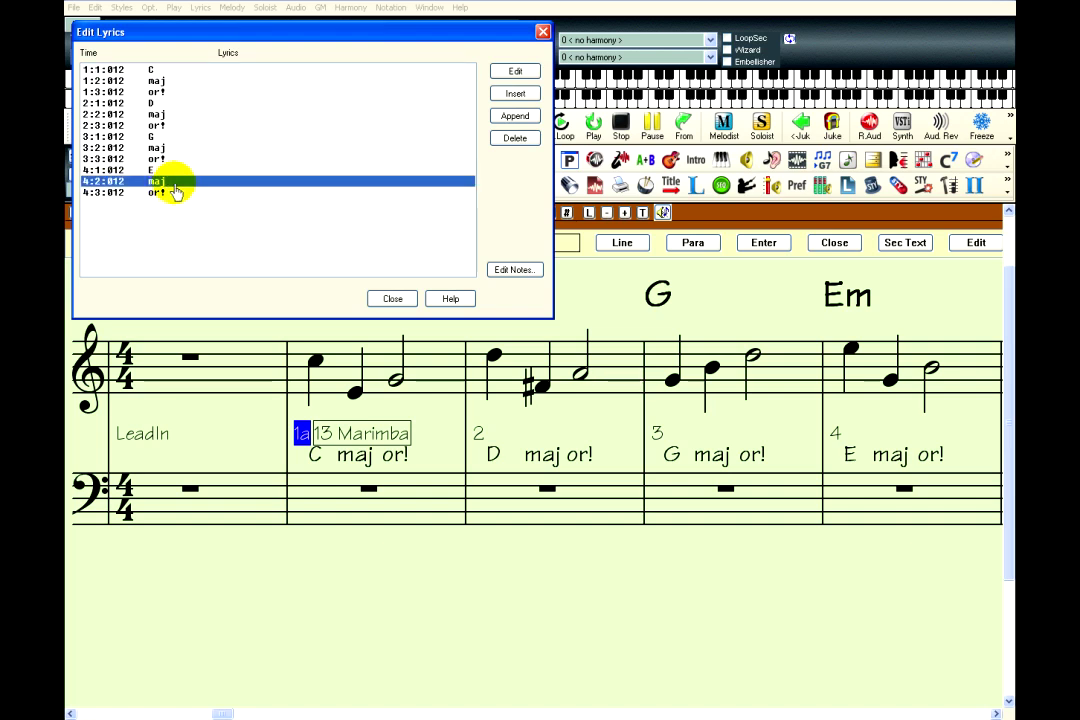
double_click(172, 186)
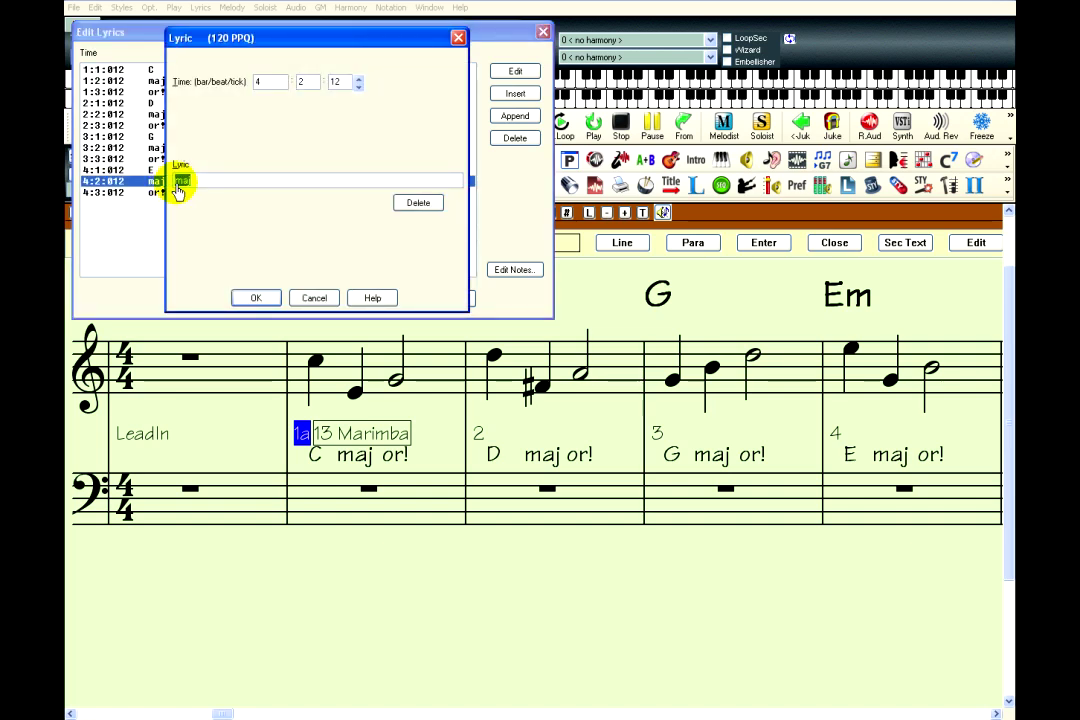
type("m")
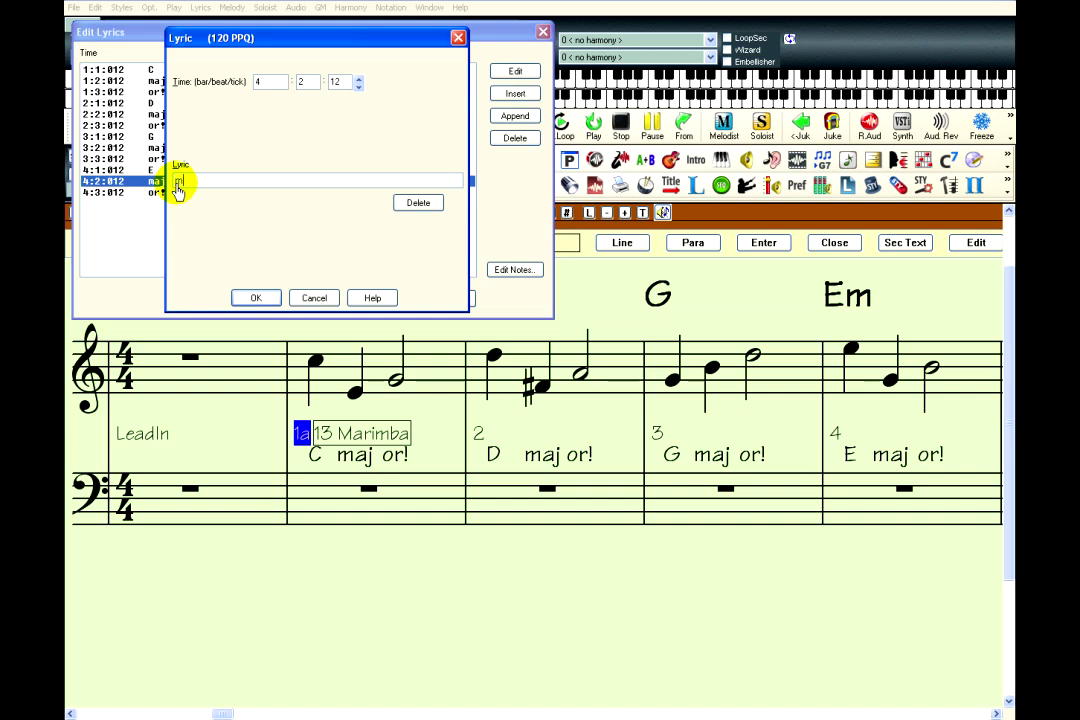
type("in")
key("Return")
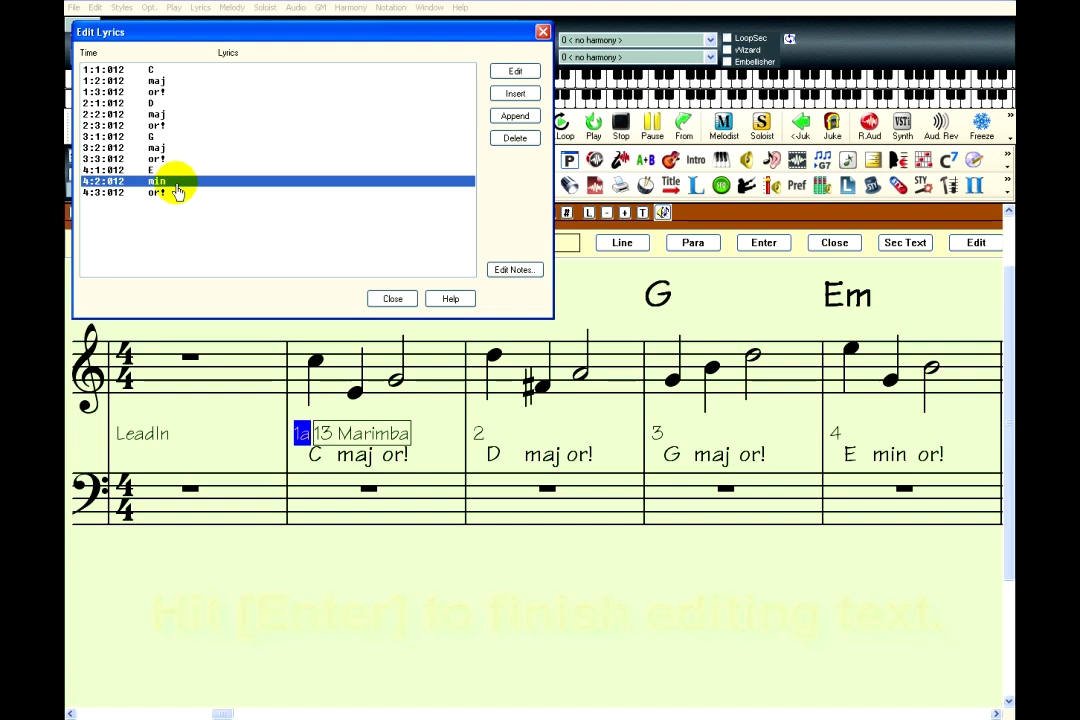
left_click(388, 299)
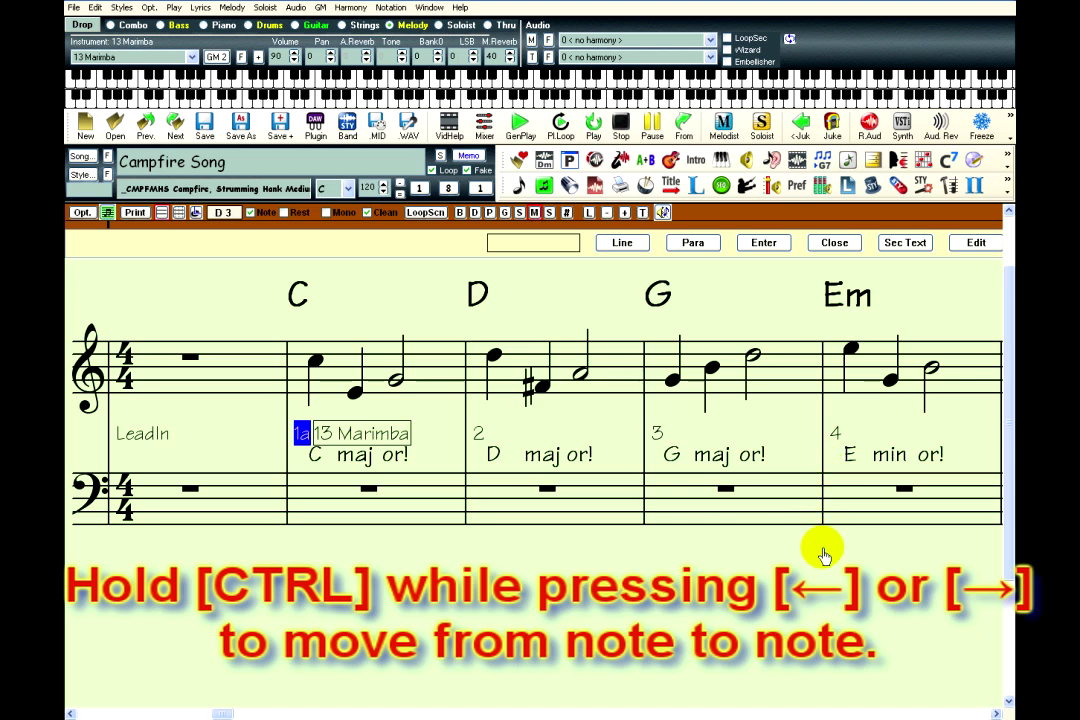
Move to bar 6 and enter the note lyrics 'F maj or!' under its notes
key("ctrl+Right")
key("ctrl+Right")
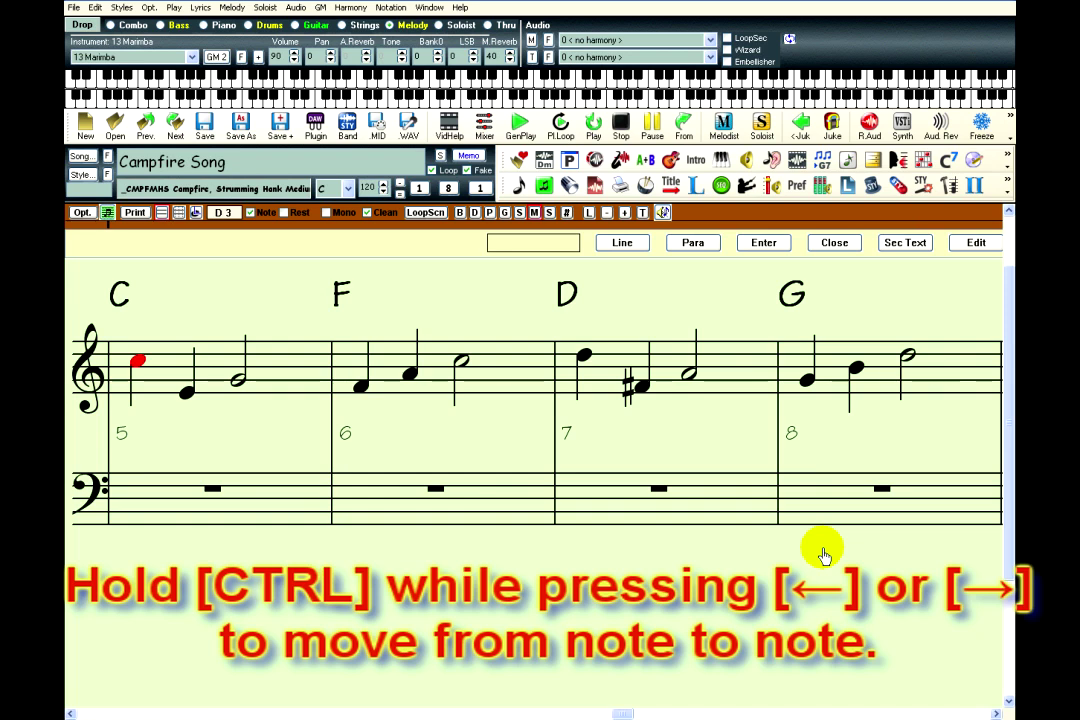
key("ctrl+Right")
key("ctrl+Right")
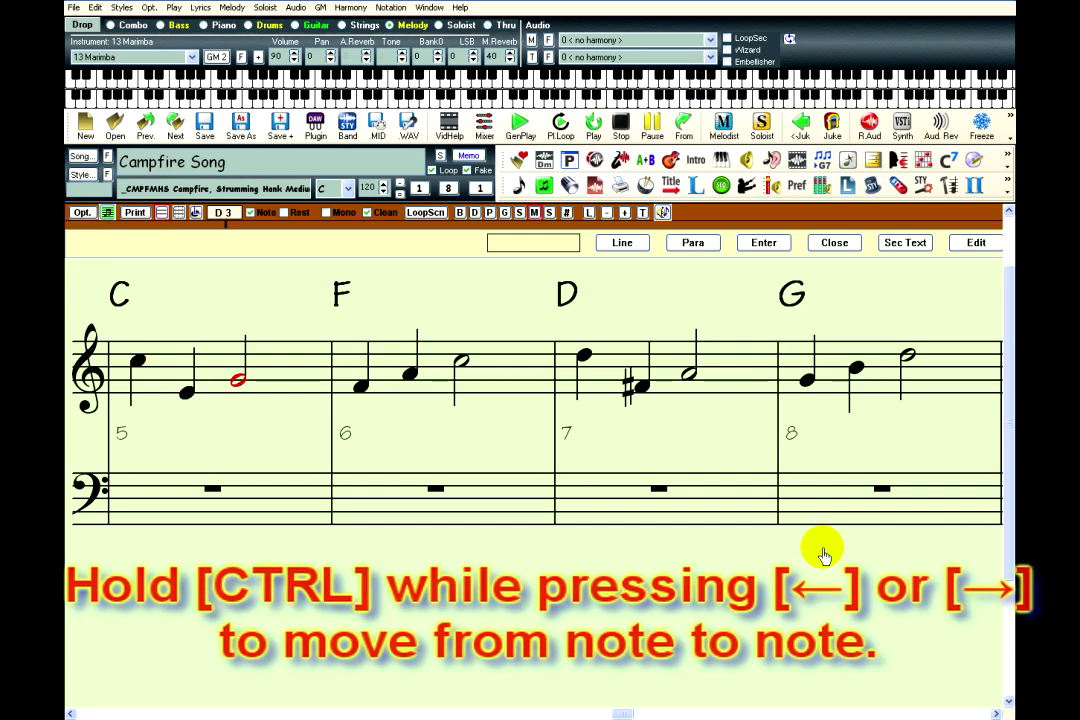
key("ctrl+Right")
type("F")
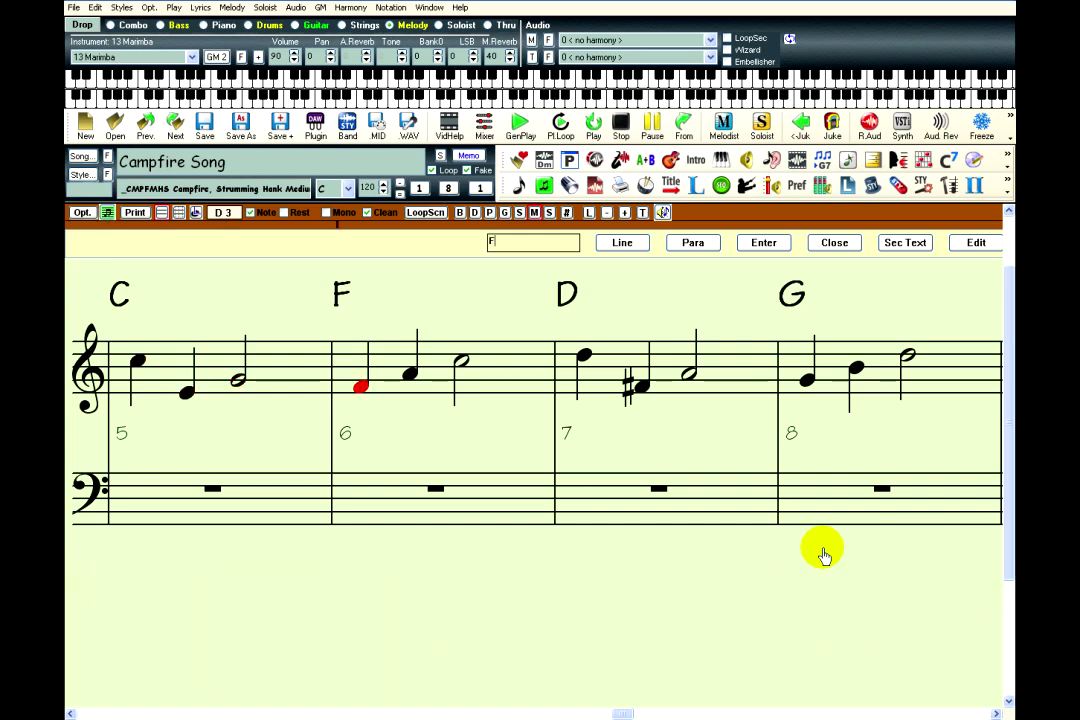
key("Return")
type("maj")
key("Return")
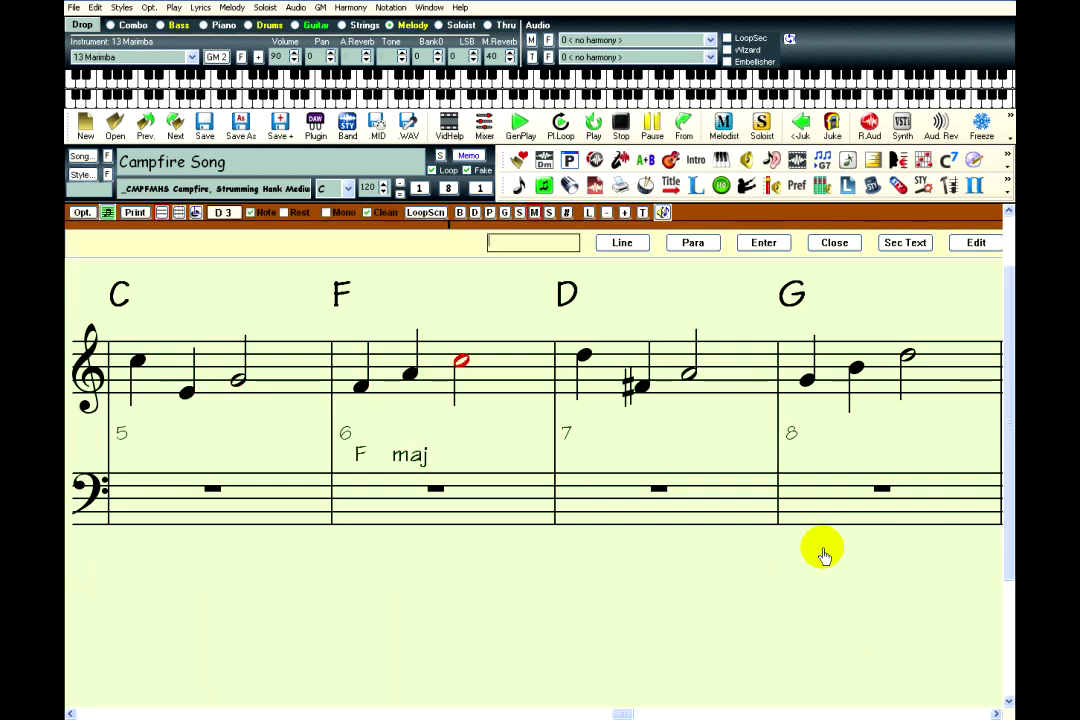
type("or!")
key("Return")
Enter the note lyrics 'D maj or!' under bar 7 and 'G maj or!' under bar 8
type("D")
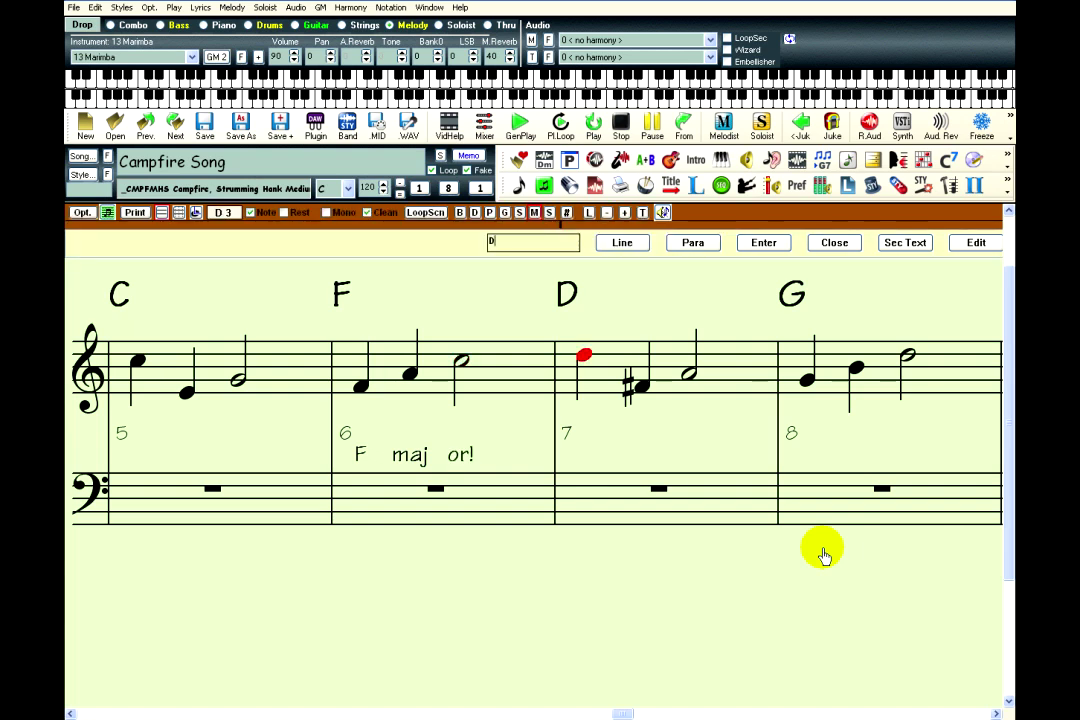
key("Return")
type("maj")
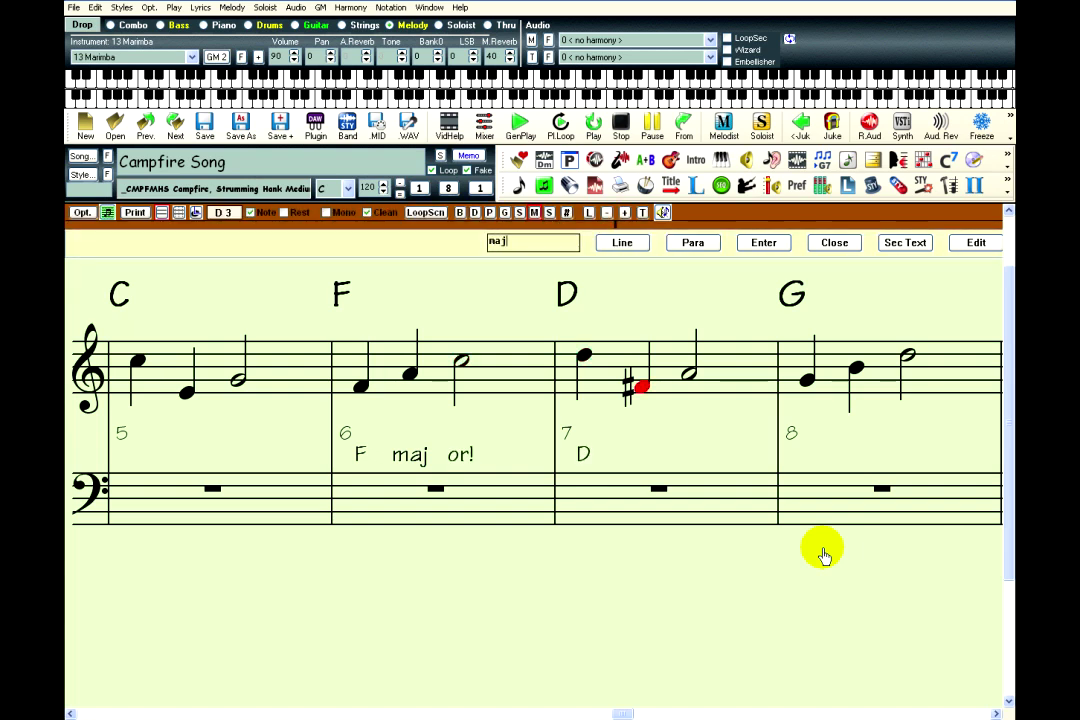
key("Return")
type("or!")
key("Return")
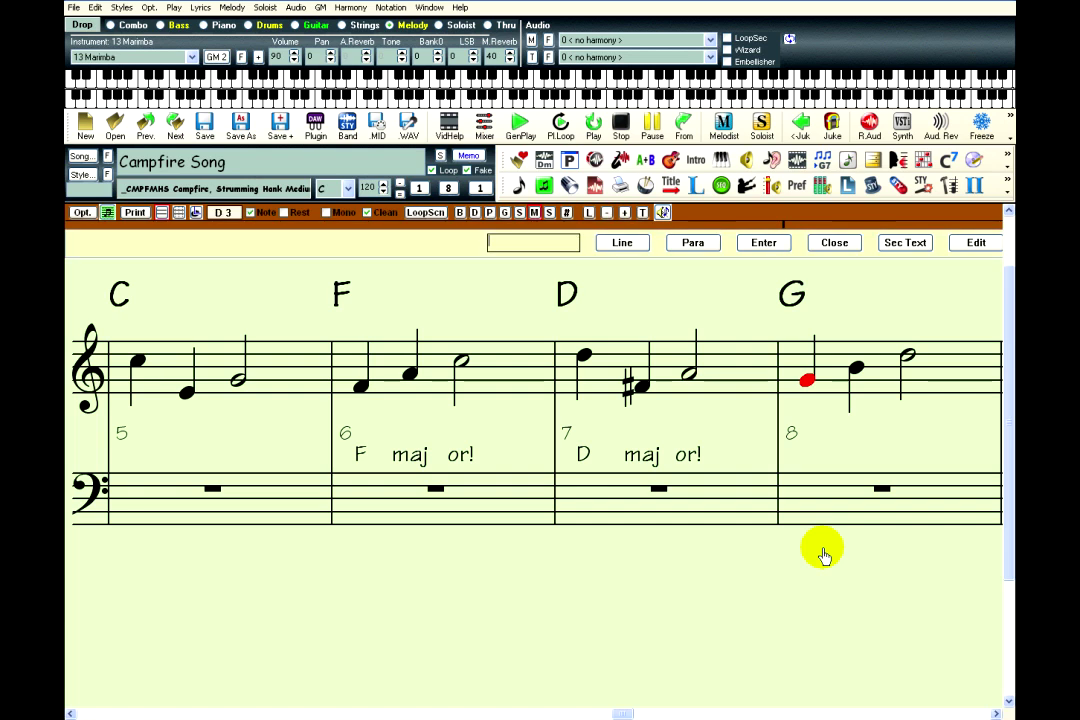
type("G")
key("Return")
key("Return")
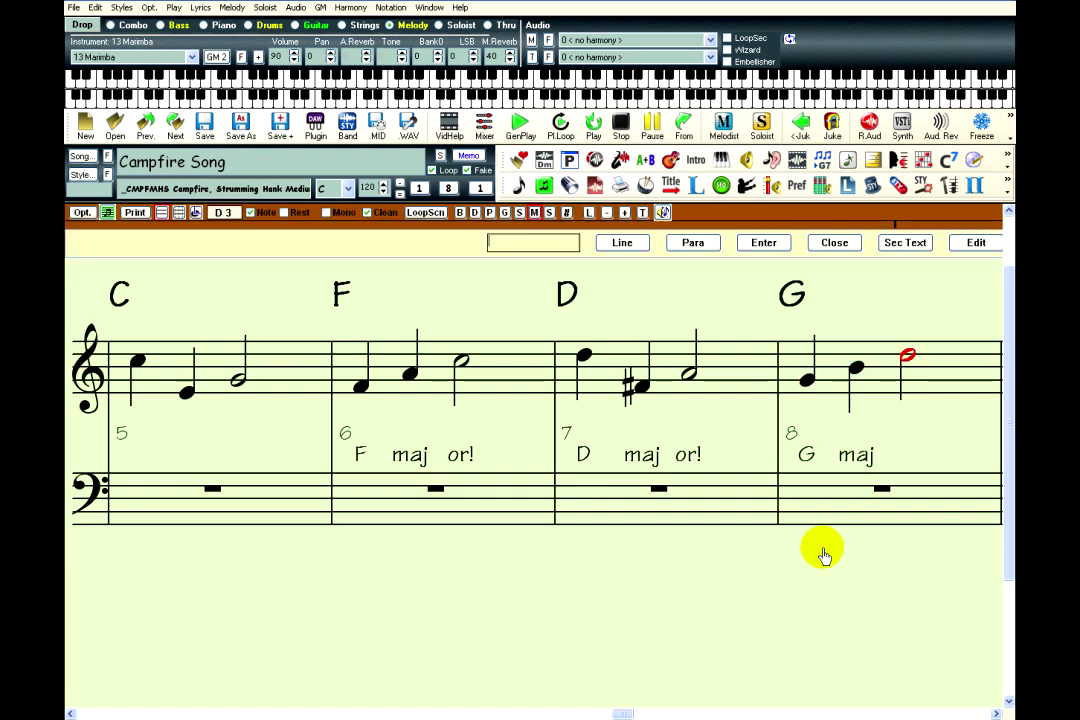
type("or!")
key("Return")
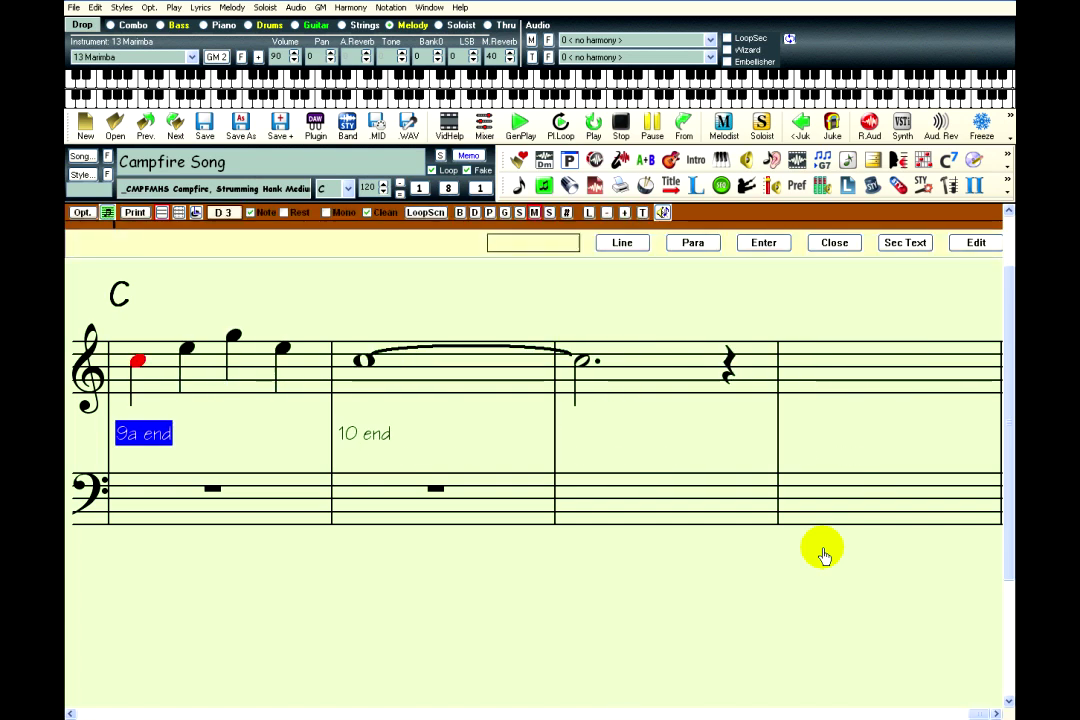
Enter 'and end of the song' under the melody notes of bars 9–10
type("an")
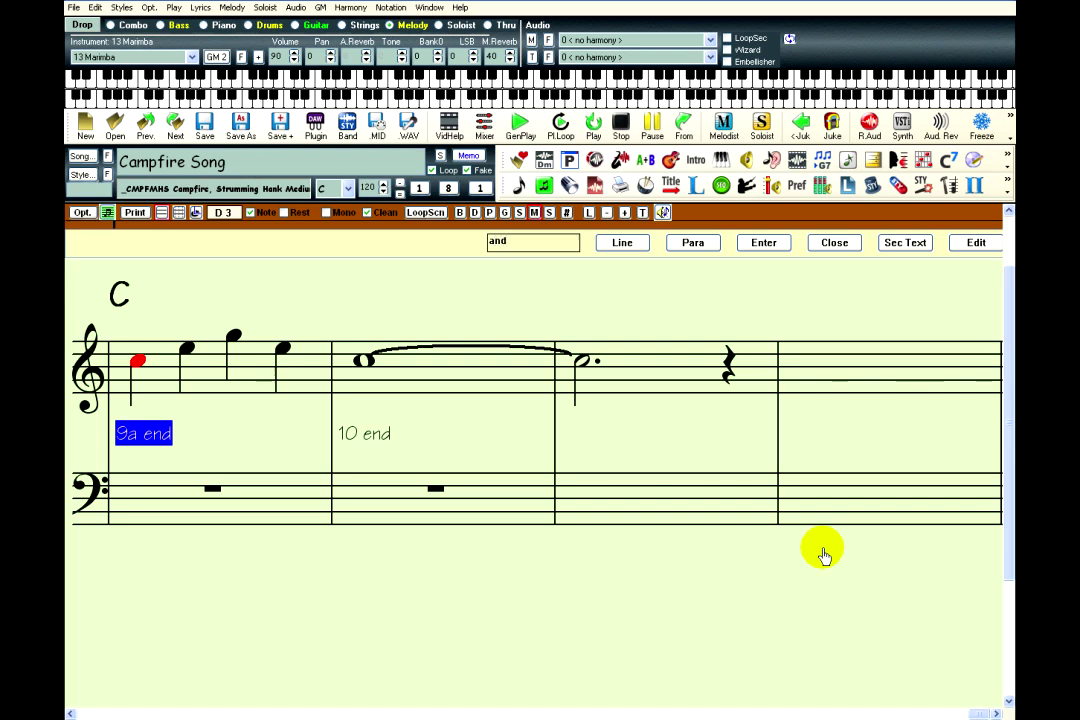
type("d")
key("Return")
key("Return")
type("of")
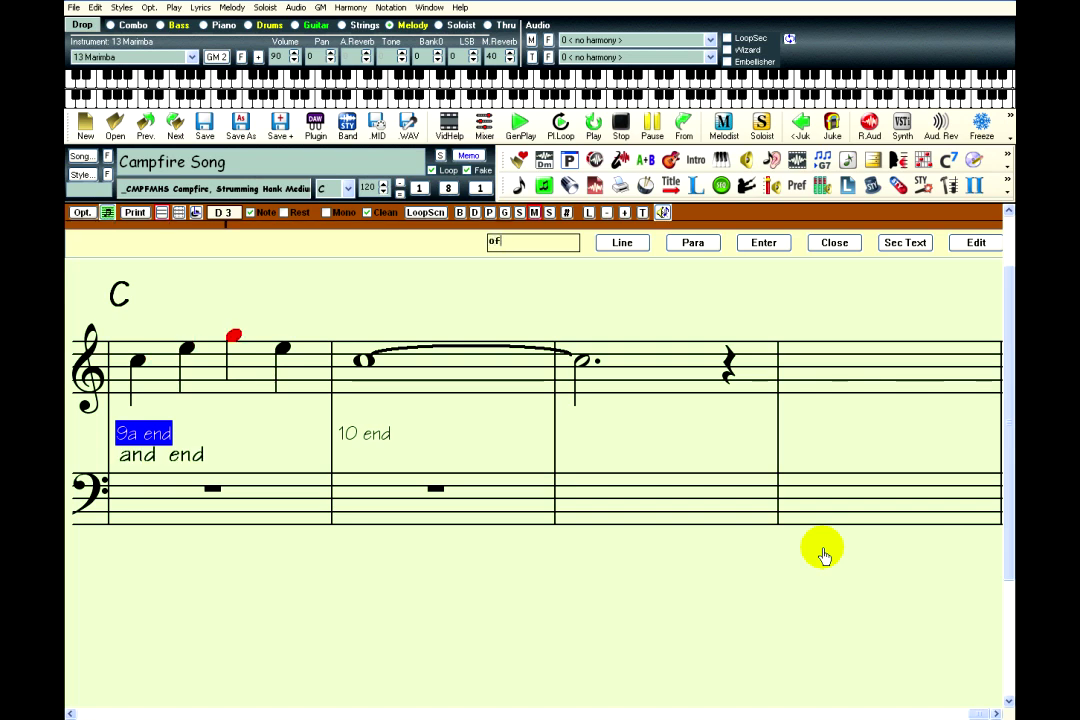
key("Return")
type("the")
key("Return")
type("song")
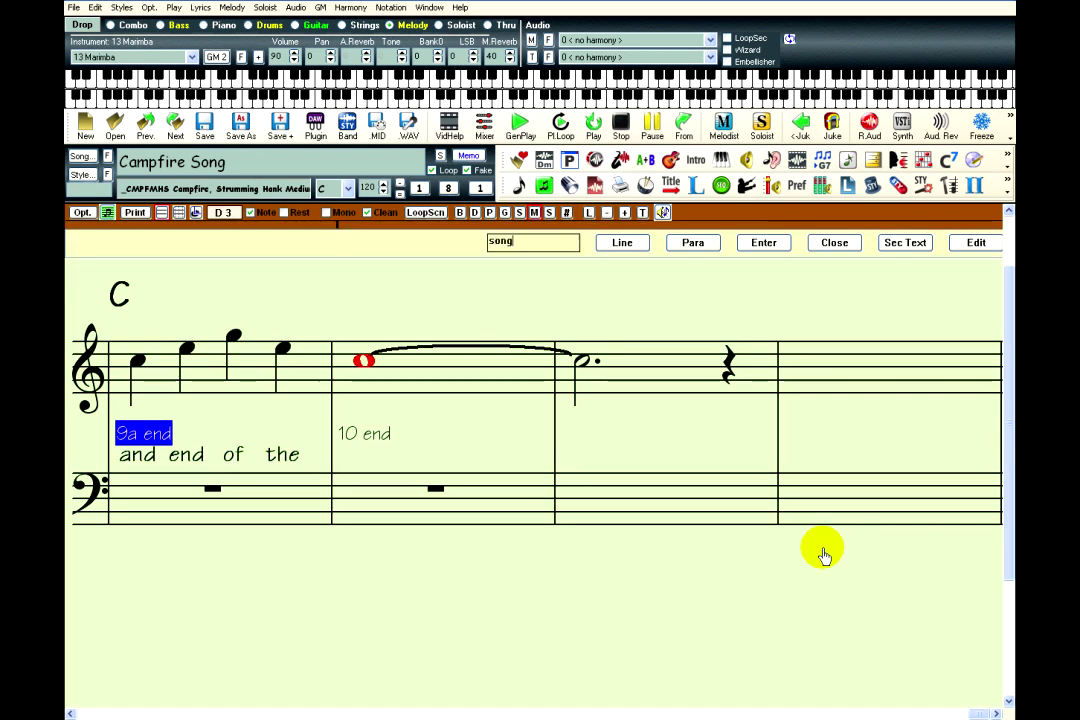
key("Return")
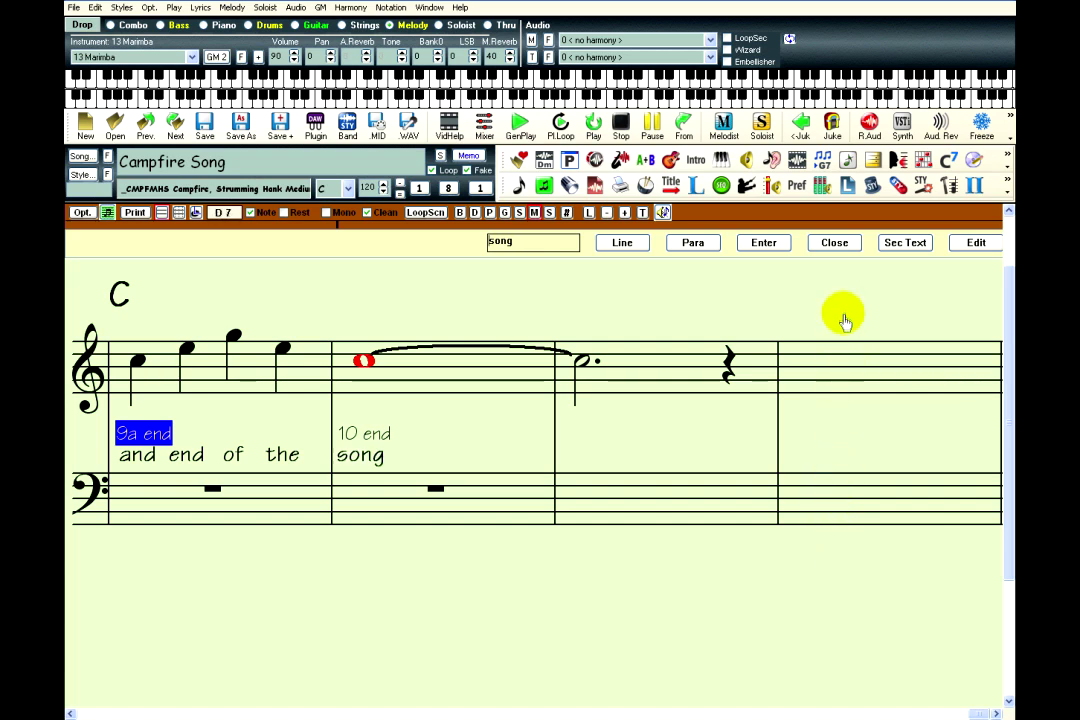
Close the note lyric entry bar in the Notation window
left_click(843, 249)
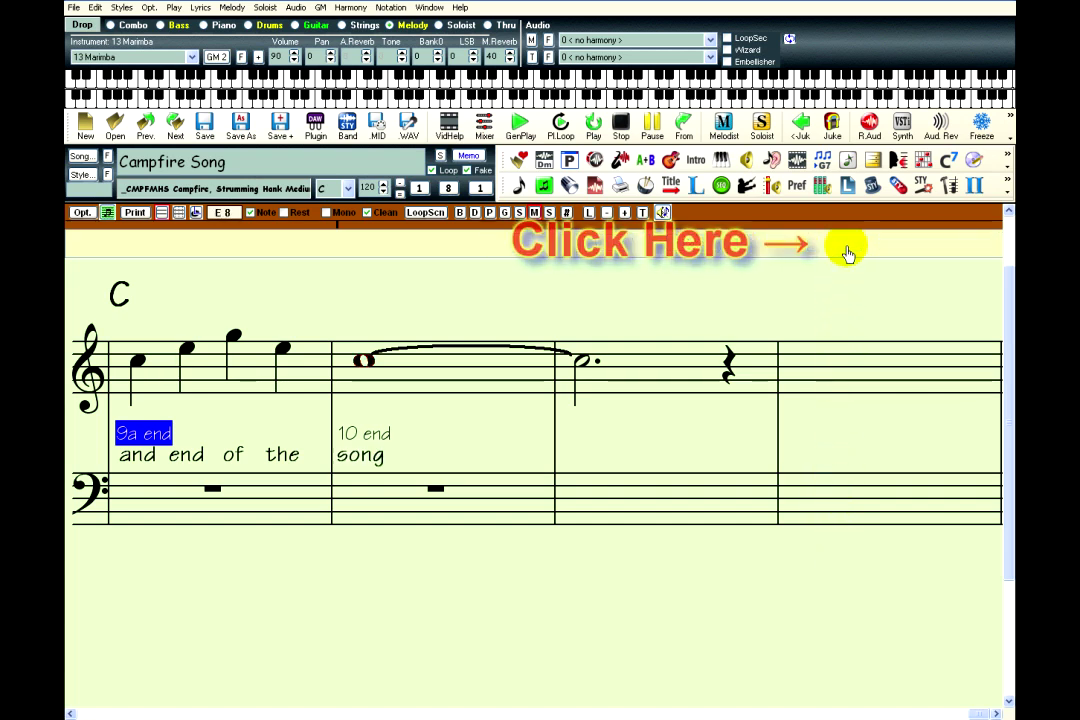